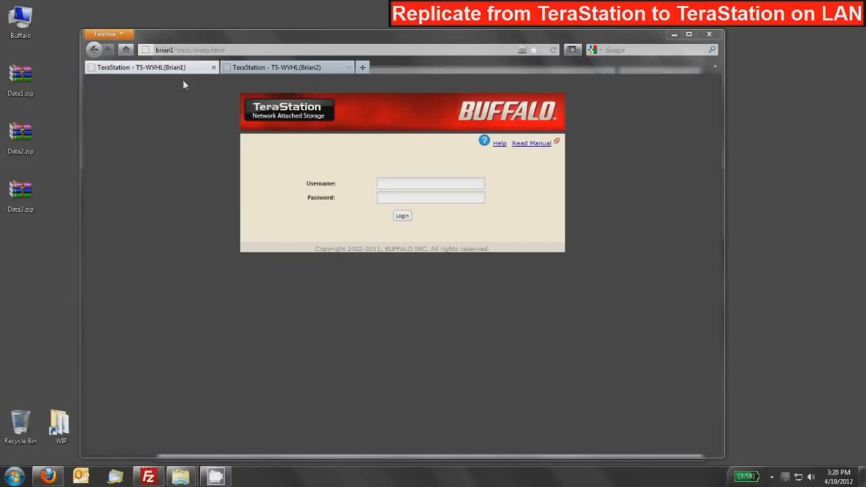
Log in to the Brian1 TeraStation as admin, entering the account password
left_click(278, 72)
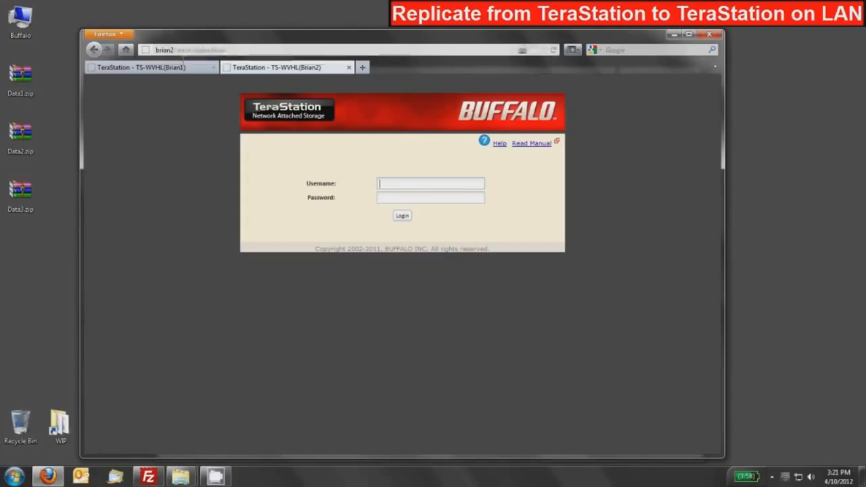
left_click(155, 72)
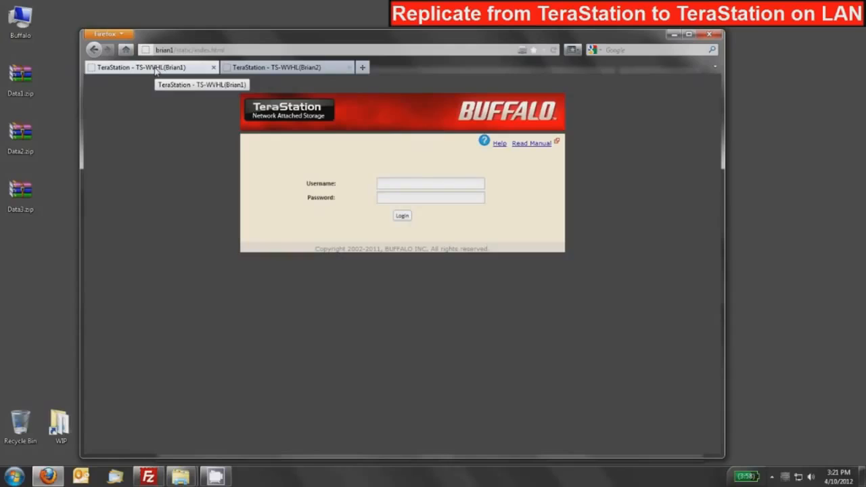
left_click(389, 182)
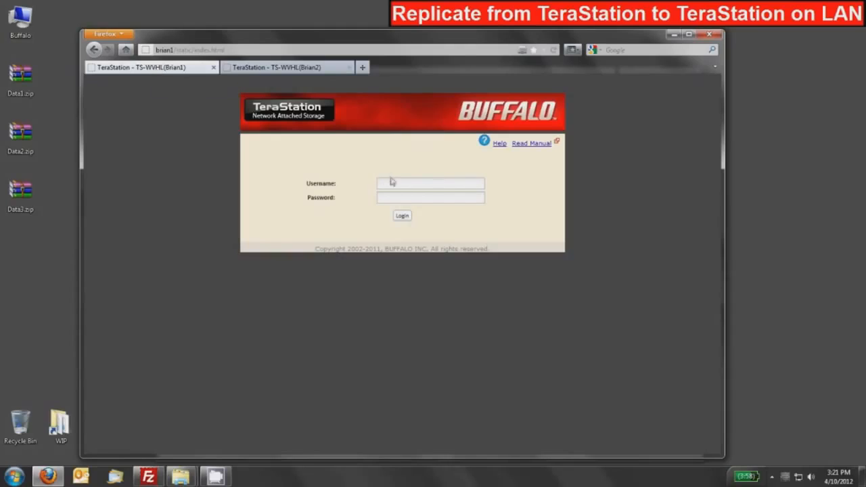
type("admin******")
key("Return")
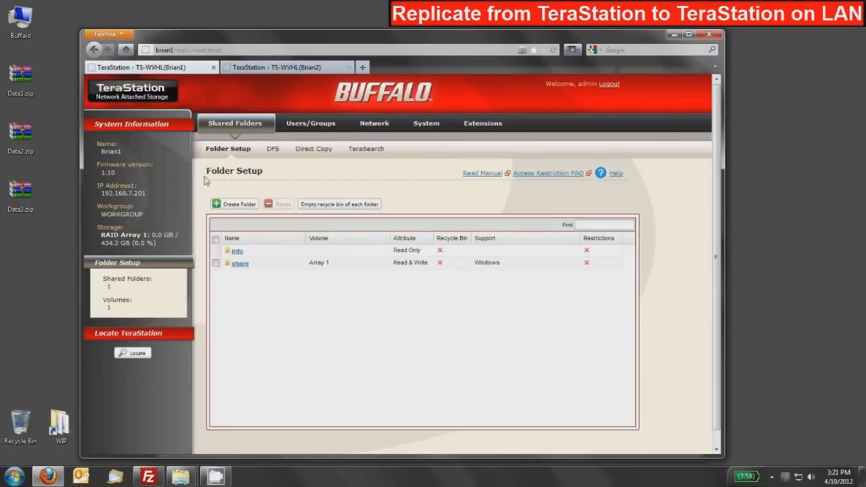
Create a shared folder named source on Brian1 with the recycle bin disabled and save it
left_click(235, 205)
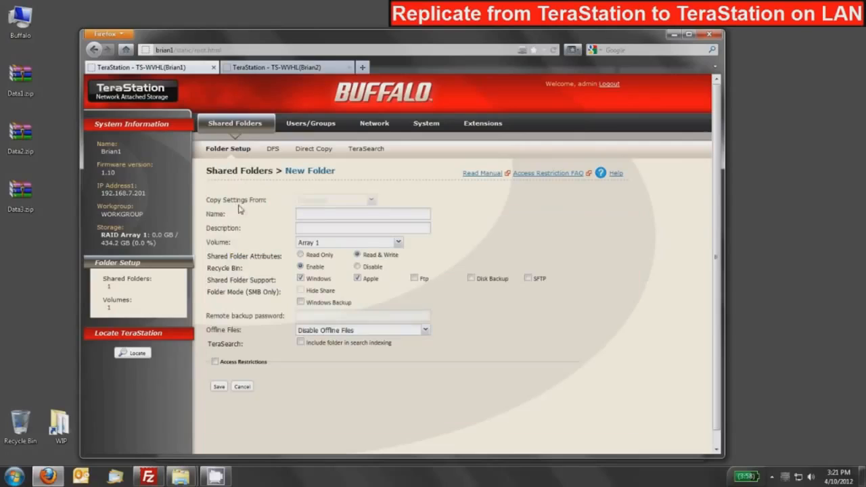
left_click(306, 214)
type("source")
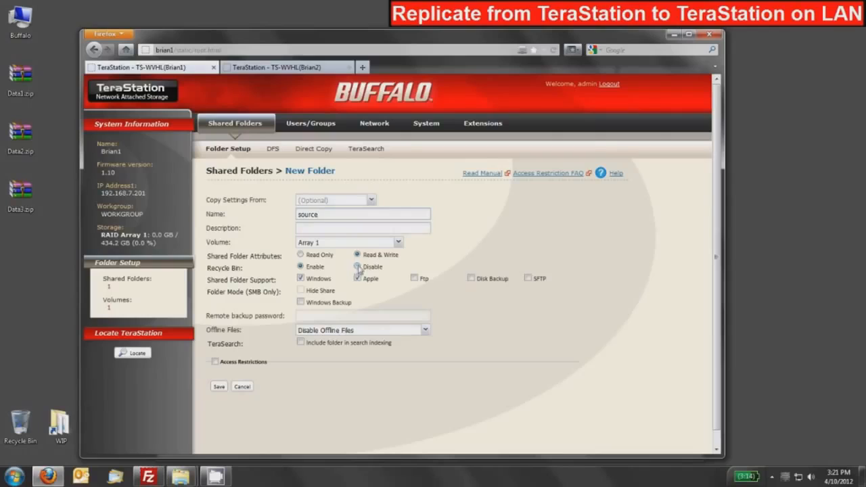
left_click(358, 268)
left_click(219, 388)
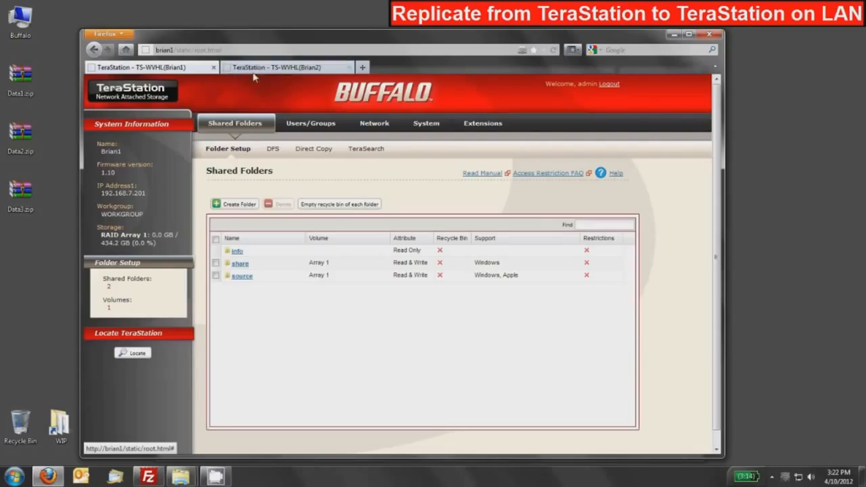
Log in to the Brian2 TeraStation as admin, entering the account password
left_click(296, 68)
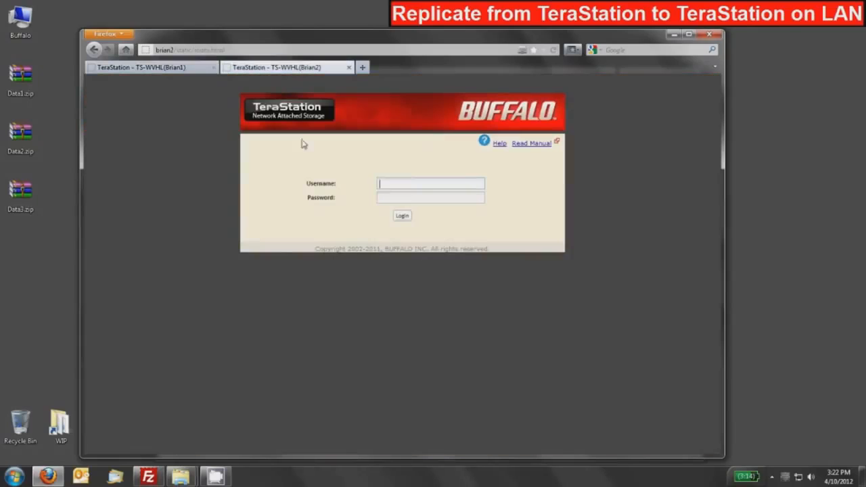
left_click(383, 185)
type("admin")
key("Tab")
type("******")
key("Return")
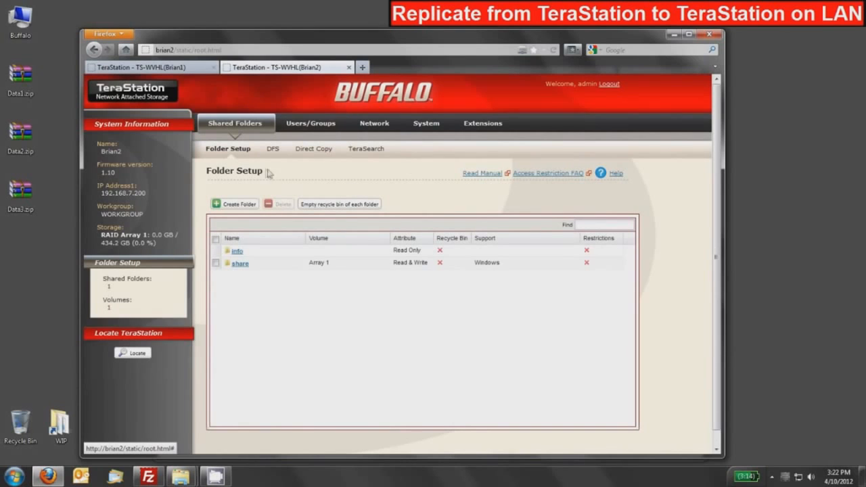
Create a shared folder named target on Brian2 with the recycle bin disabled and Disk Backup support enabled, and save it
left_click(238, 204)
type("target")
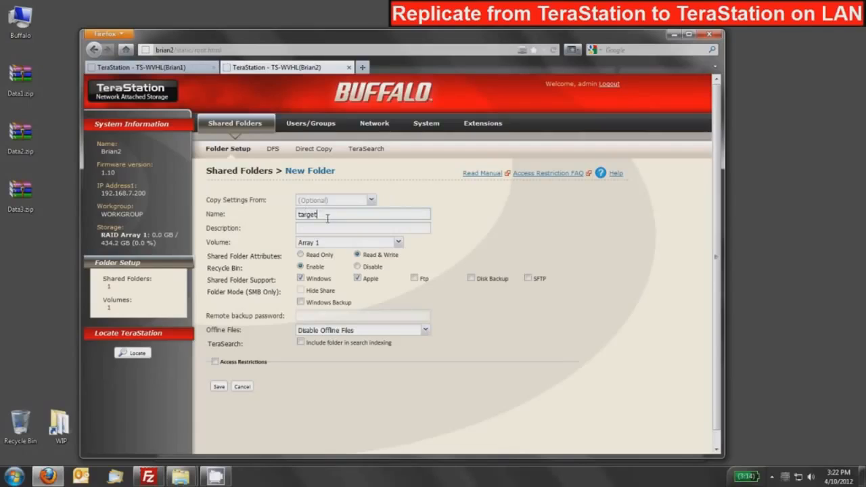
left_click(358, 268)
left_click(474, 280)
left_click(218, 389)
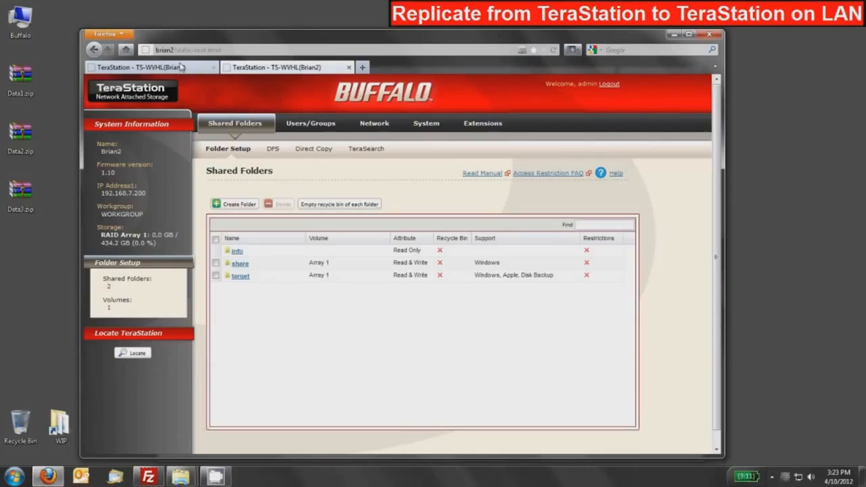
Start adding a new replication job in the system backup settings of Brian1
left_click(182, 67)
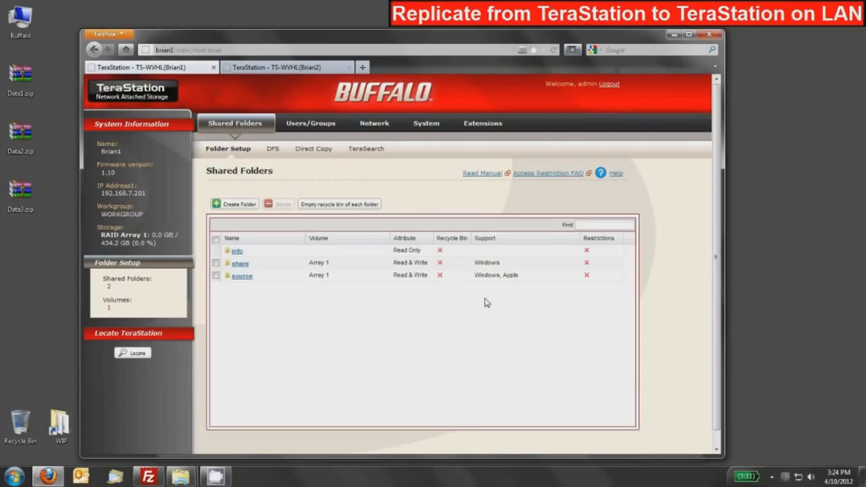
left_click(428, 123)
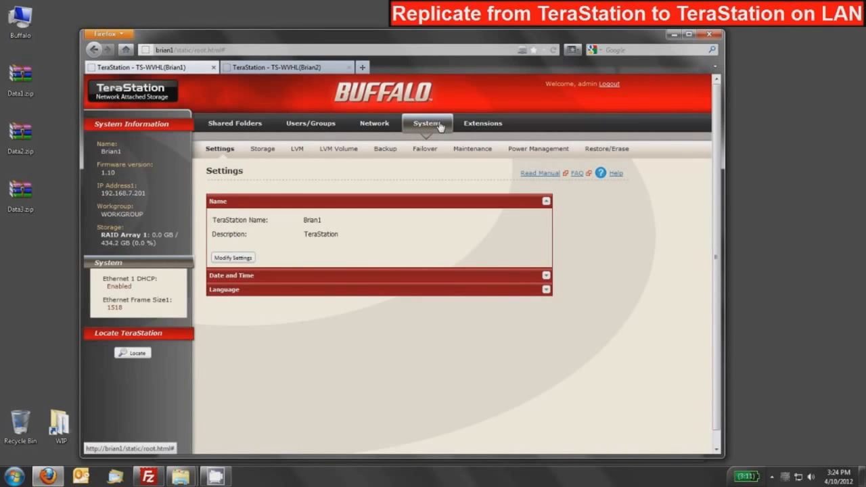
left_click(385, 151)
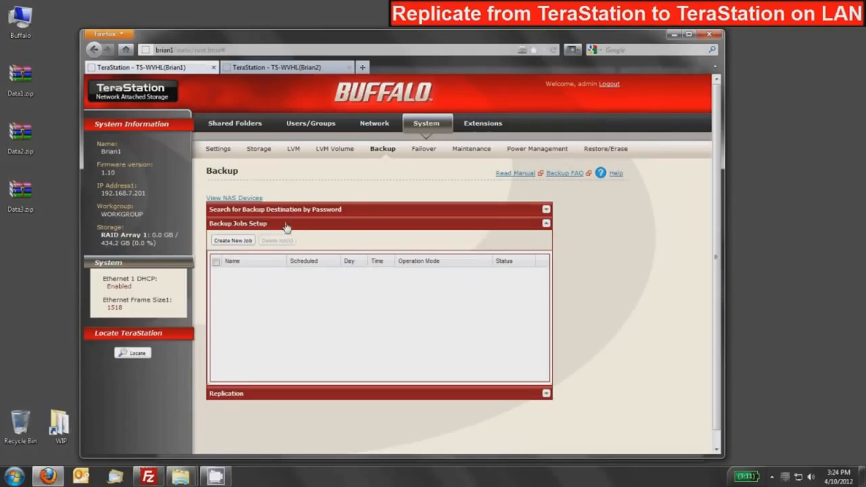
left_click(241, 225)
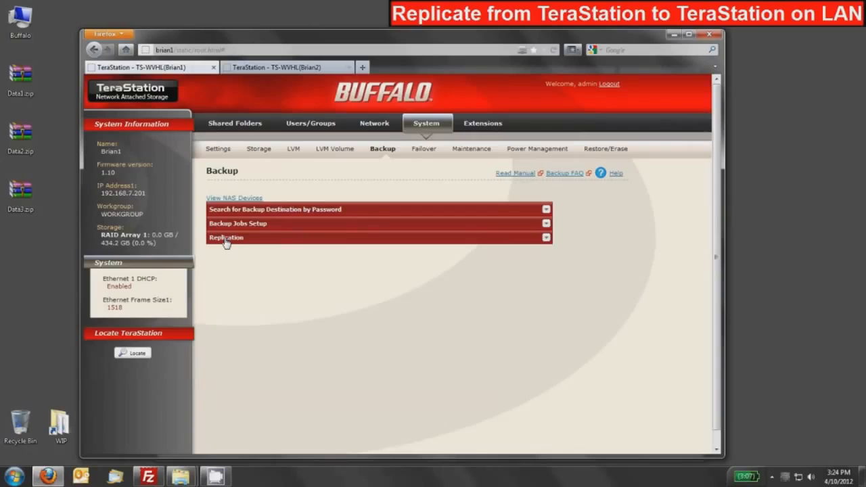
left_click(226, 241)
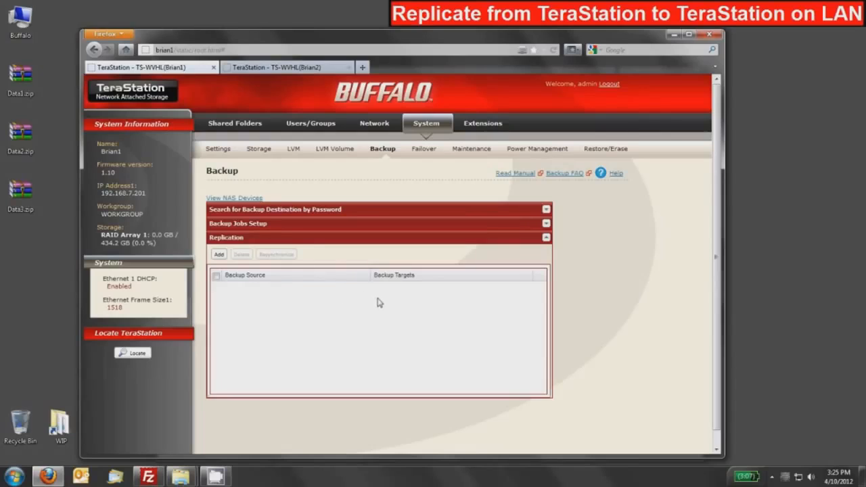
left_click(218, 255)
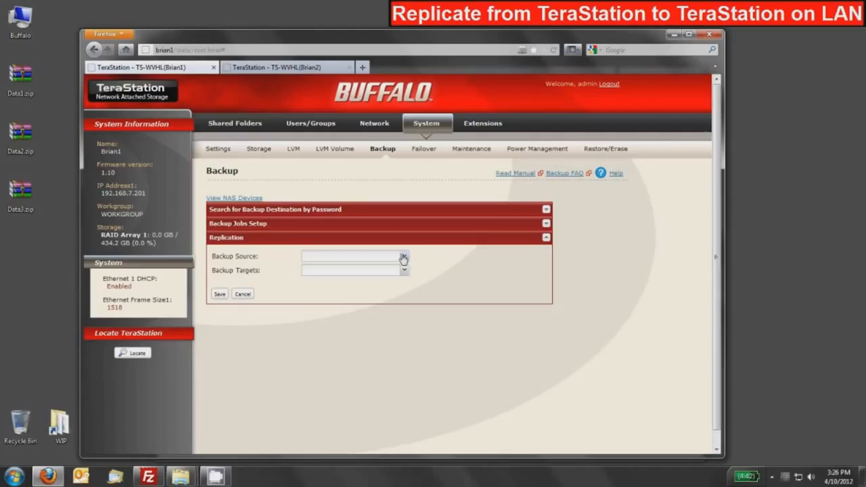
Set the replication's backup source to source and its target to Brian2@target, then save and accept the warning
left_click(405, 257)
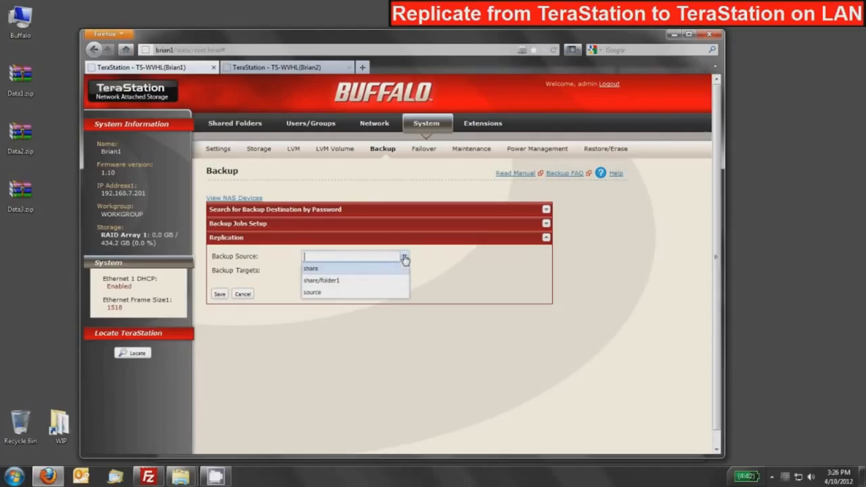
left_click(316, 294)
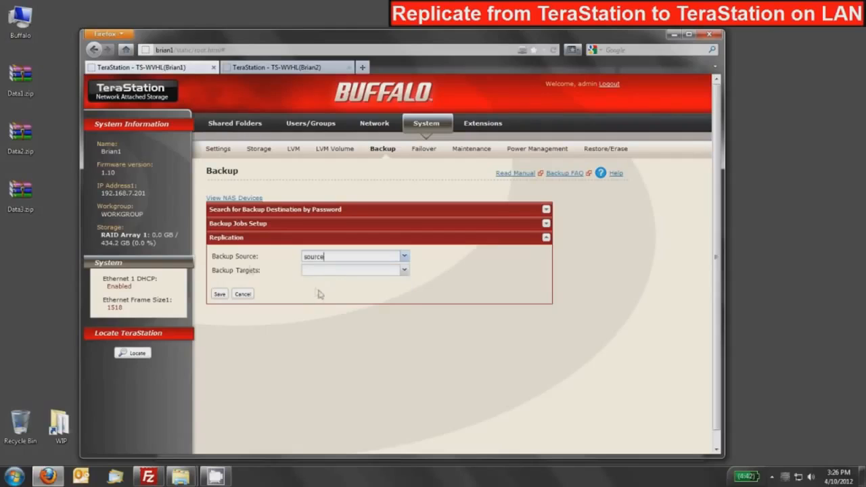
left_click(405, 271)
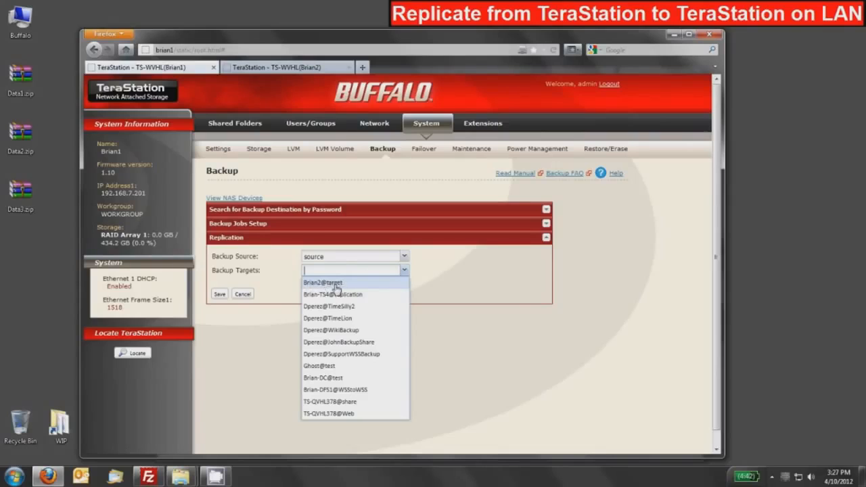
left_click(335, 284)
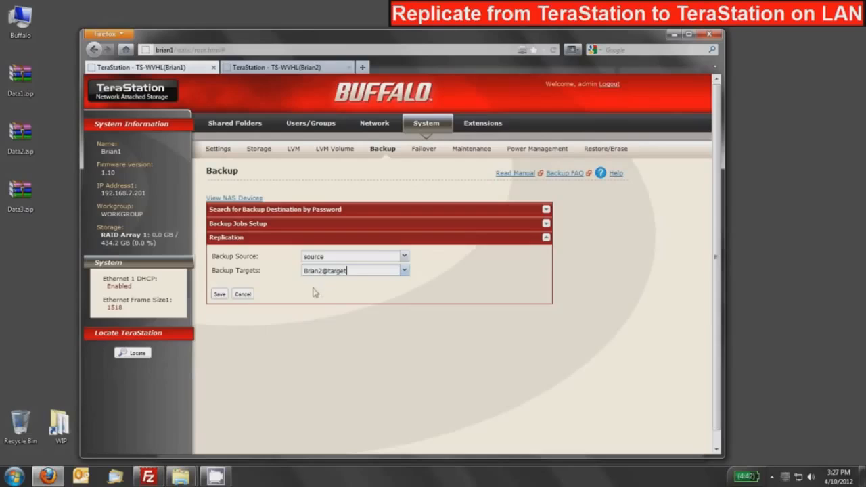
left_click(219, 294)
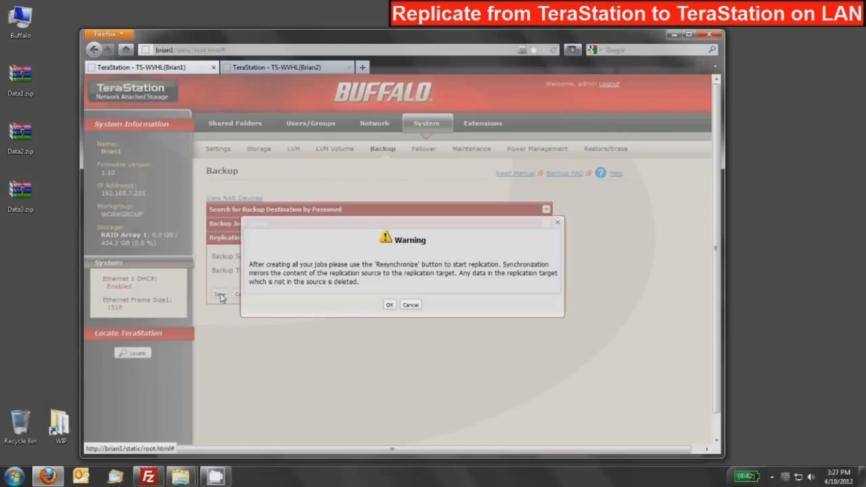
left_click(390, 305)
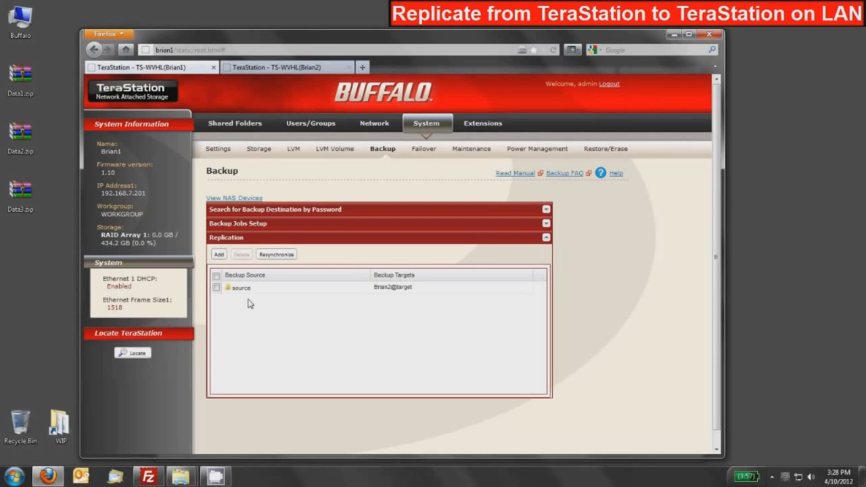
Switch to the two file explorer windows and open the source share on brian1 and the target share on brian2
left_click(672, 35)
left_click(359, 178)
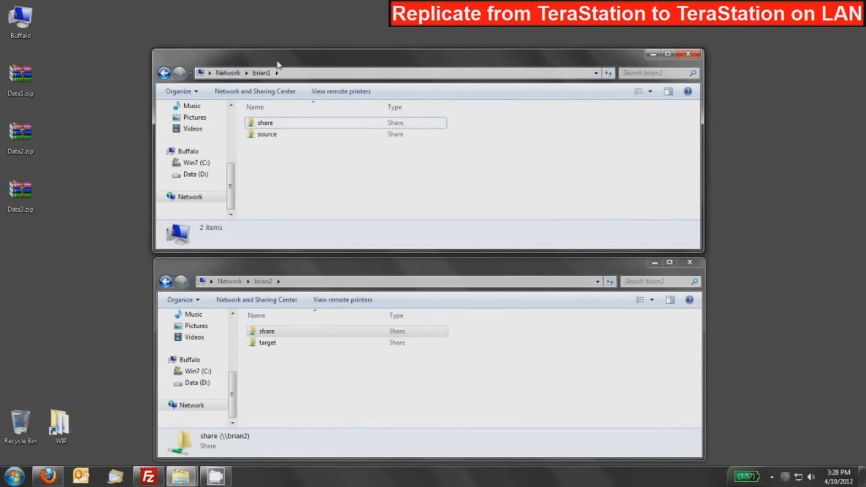
left_click(285, 397)
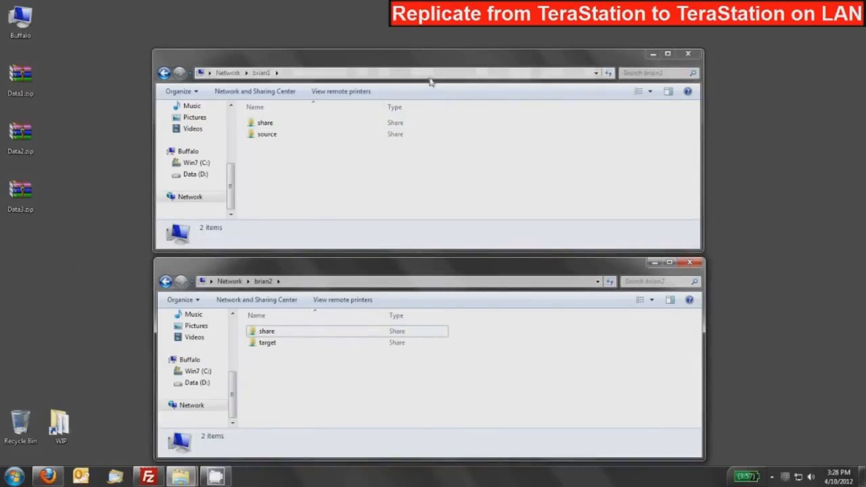
left_click(339, 189)
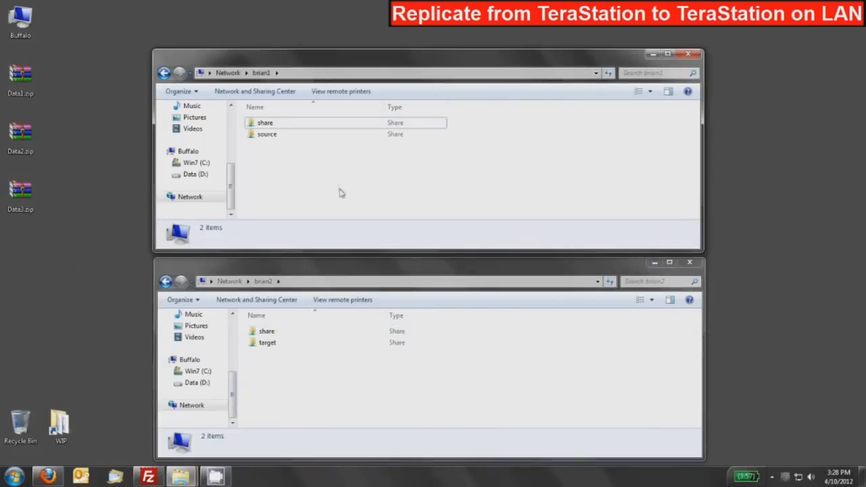
double_click(267, 135)
left_click(288, 378)
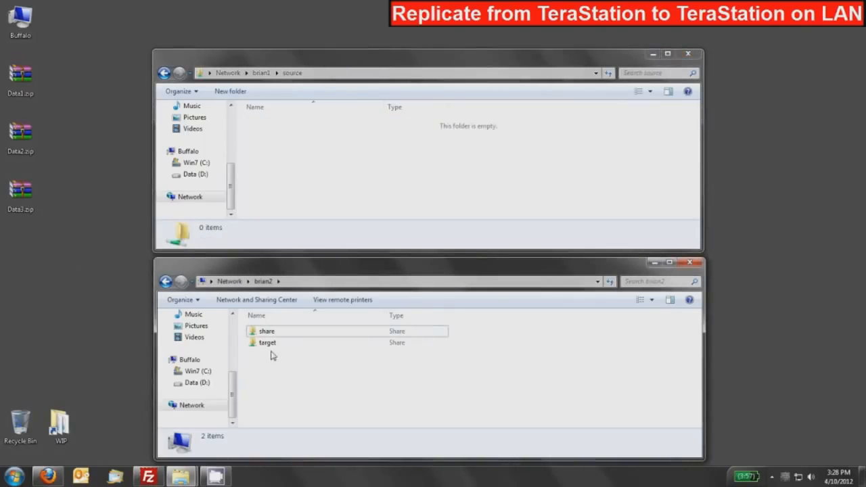
double_click(269, 343)
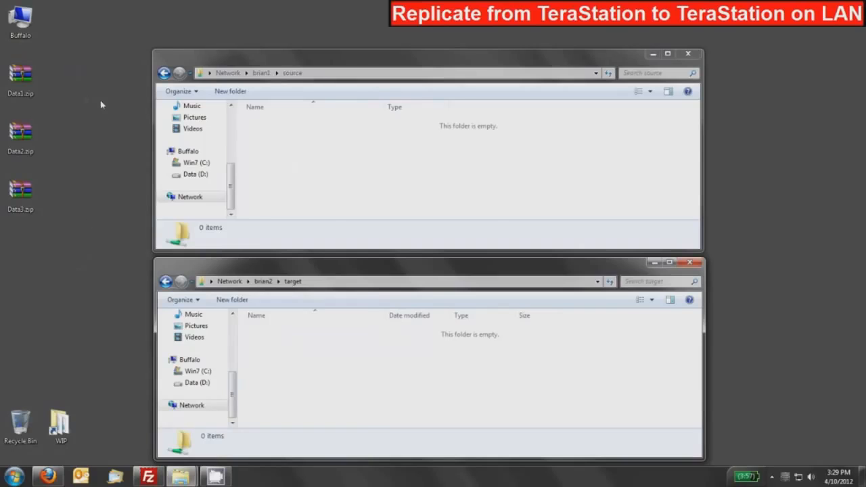
Copy Data1.zip, Data2.zip and Data3.zip from the desktop into the source share and check that they replicate to target
left_click_drag(68, 58, 19, 190)
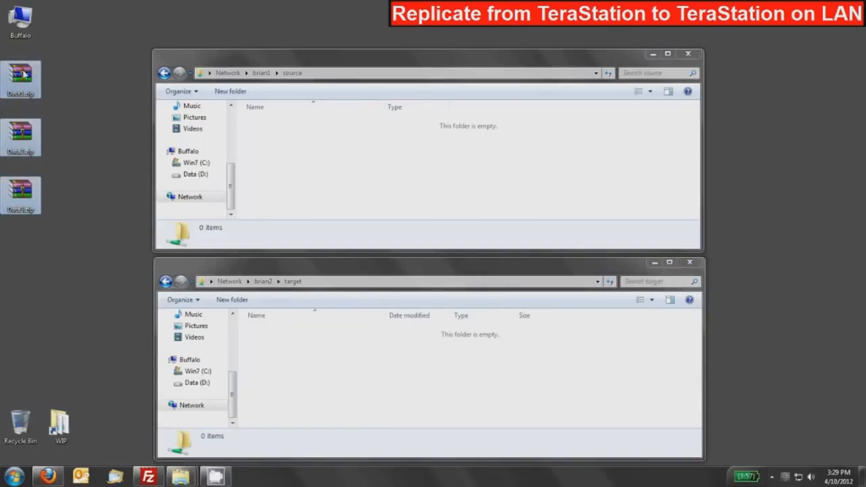
left_click_drag(22, 75, 321, 149)
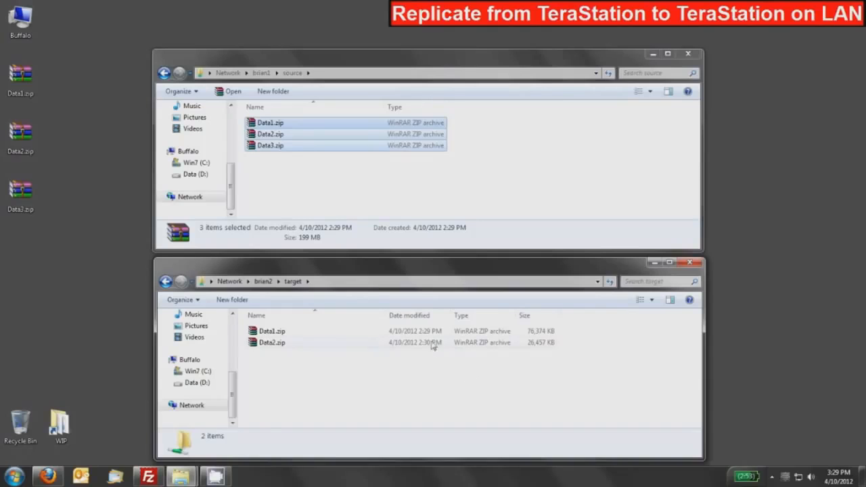
left_click(288, 160)
left_click(272, 149)
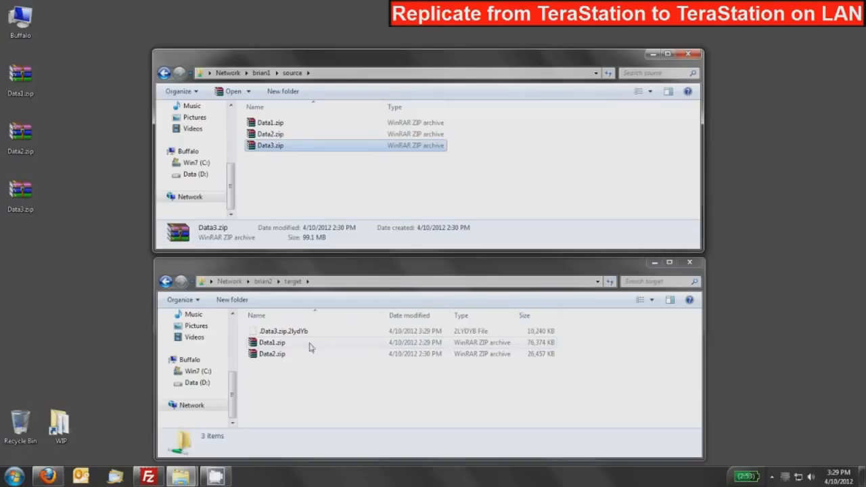
left_click(318, 397)
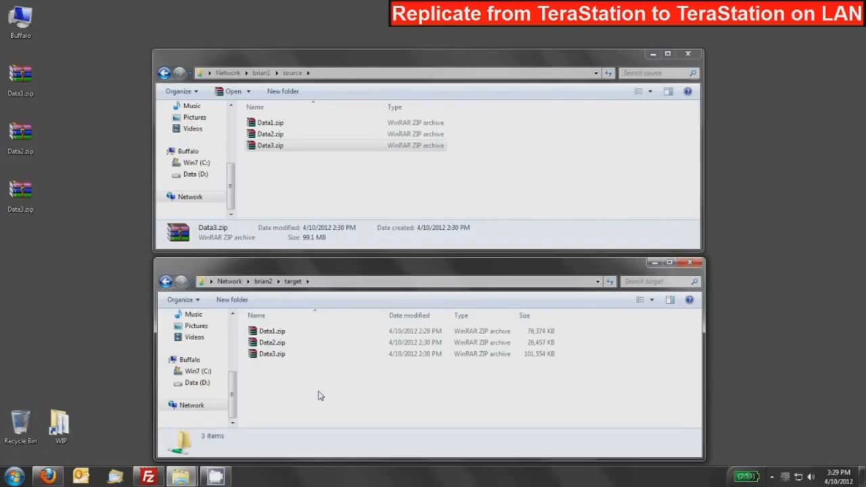
left_click(291, 190)
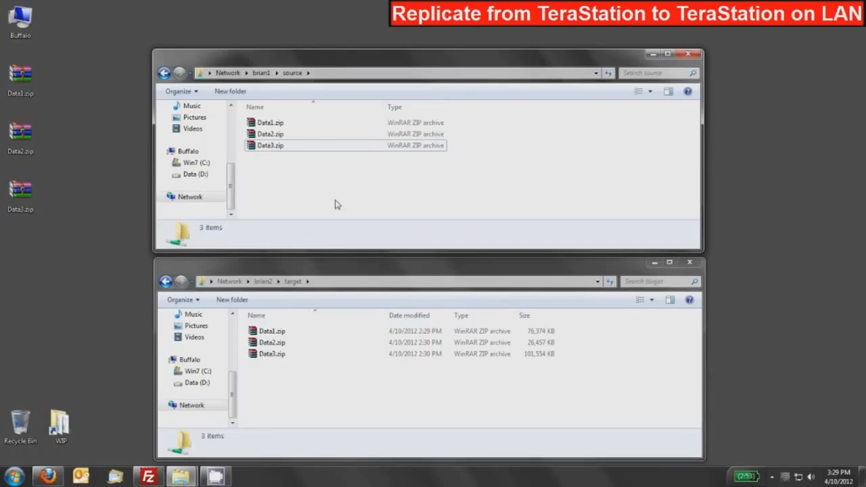
Delete Data1.zip from the source share on brian1 and create a new folder there with the default name
left_click(264, 124)
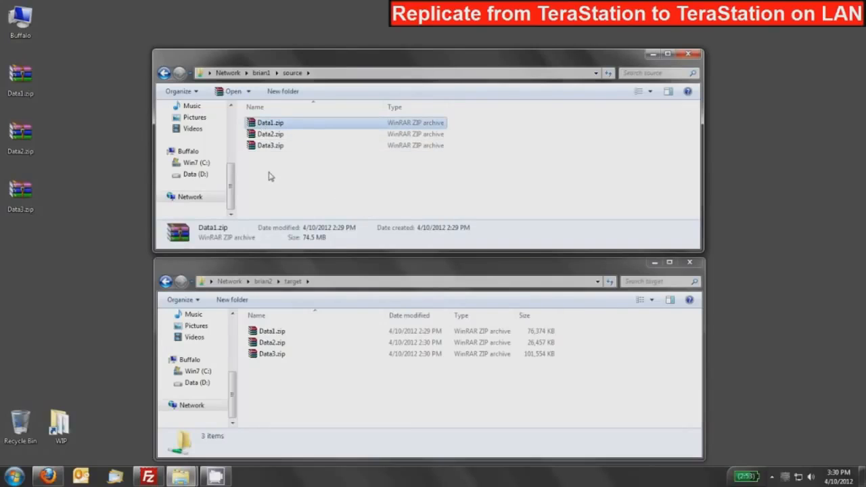
key("Delete")
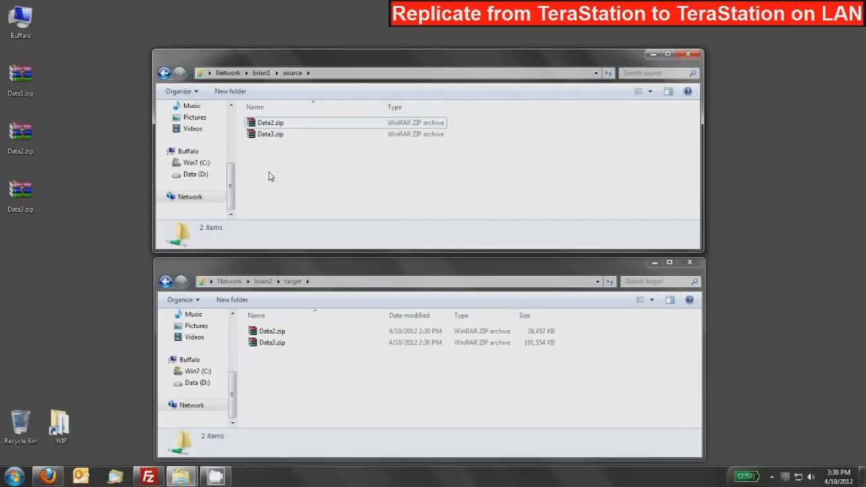
right_click(269, 176)
mouse_move(301, 296)
left_click(440, 302)
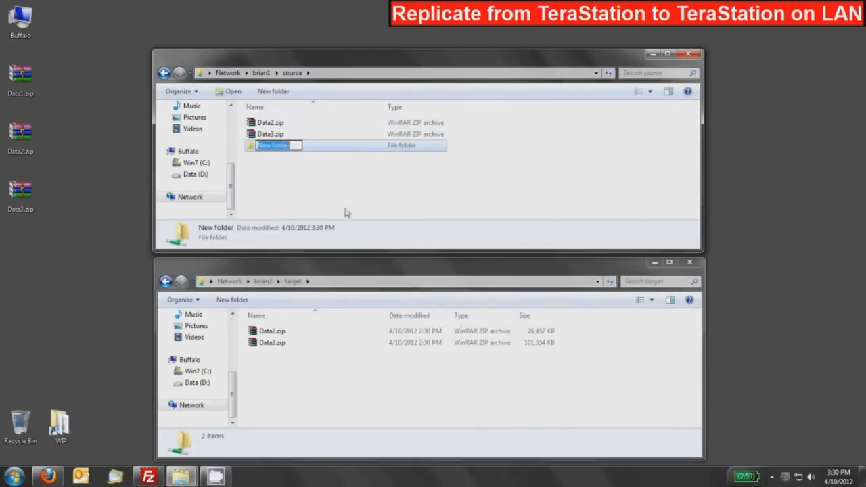
left_click(304, 186)
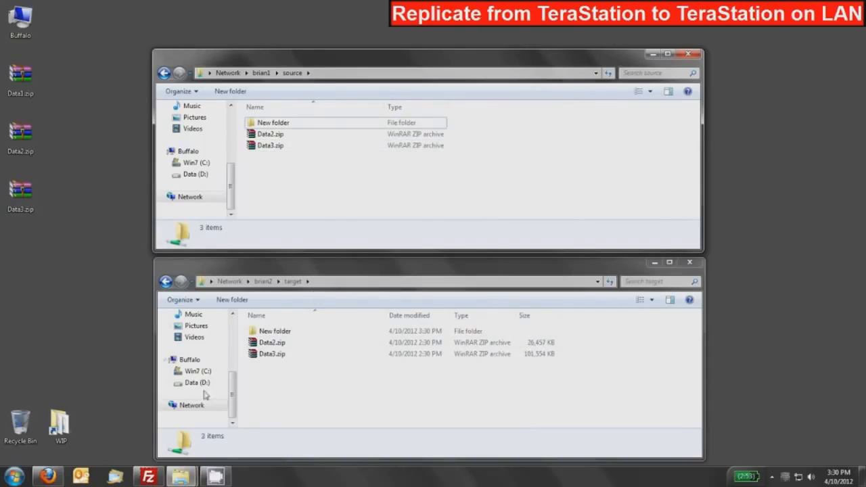
Switch back to Firefox with the replication settings of Brian1
left_click(49, 478)
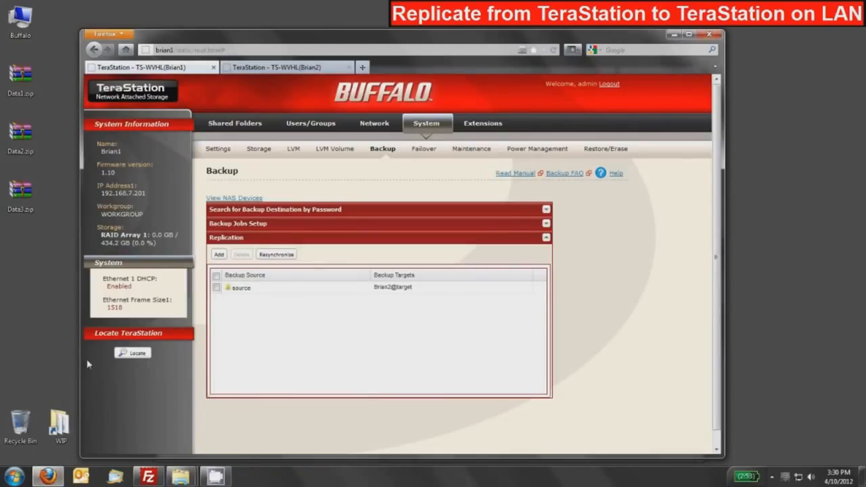